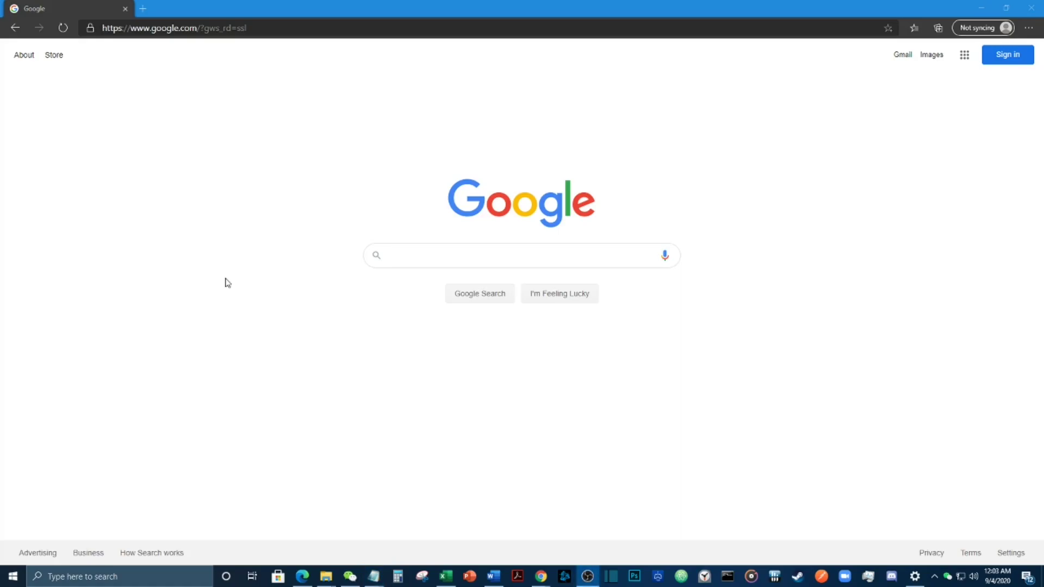
Search Windows for 'region' and open the Region settings page in Settings
left_click(272, 401)
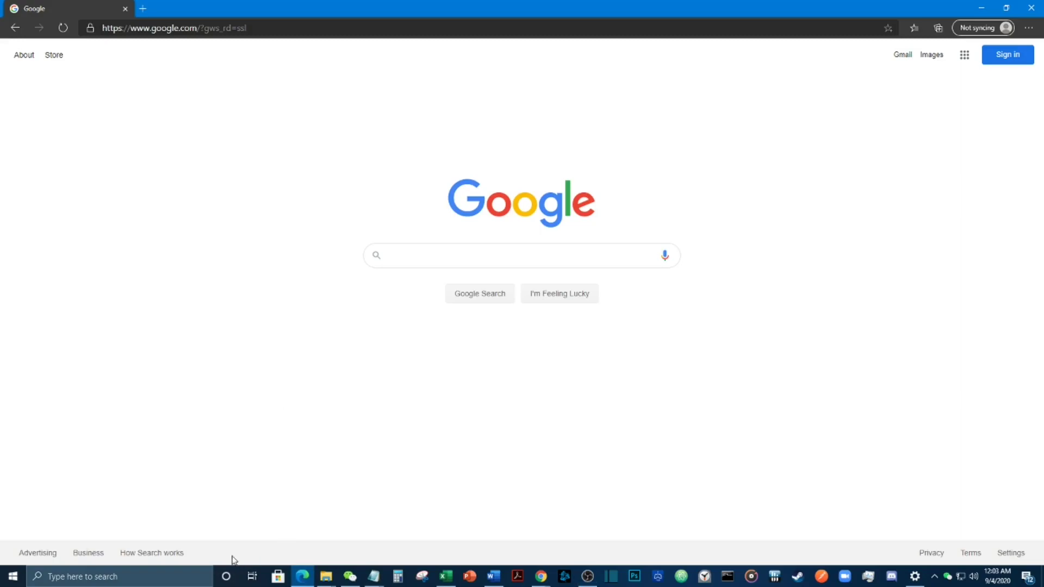
left_click(140, 579)
type("region")
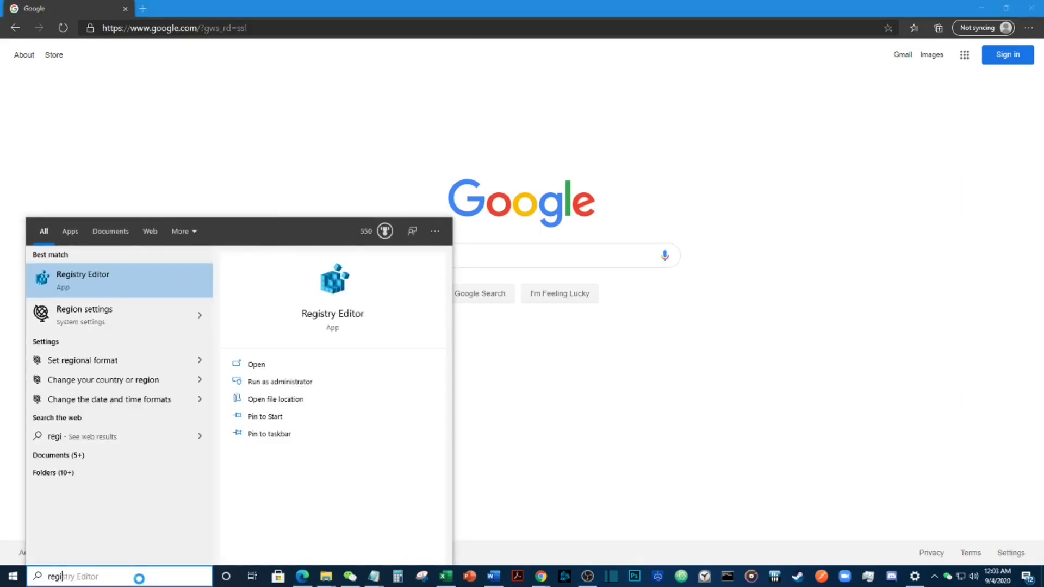
left_click(108, 287)
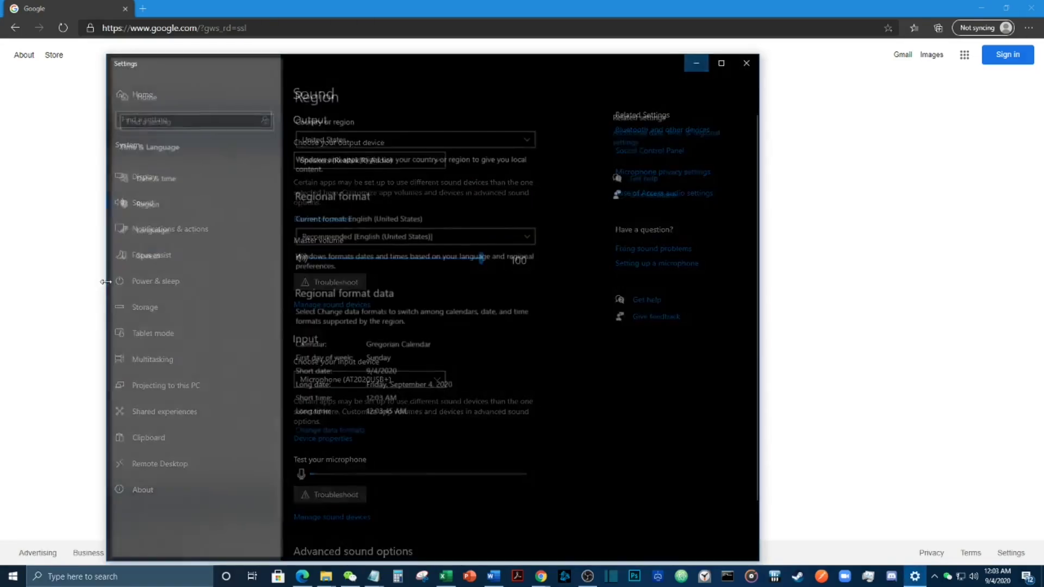
left_click(746, 63)
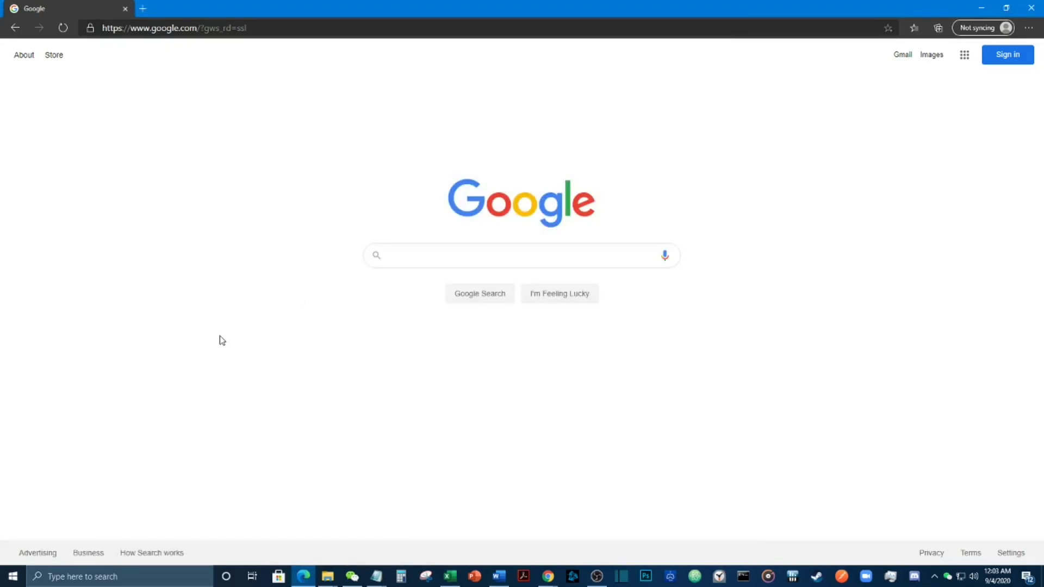
key("super")
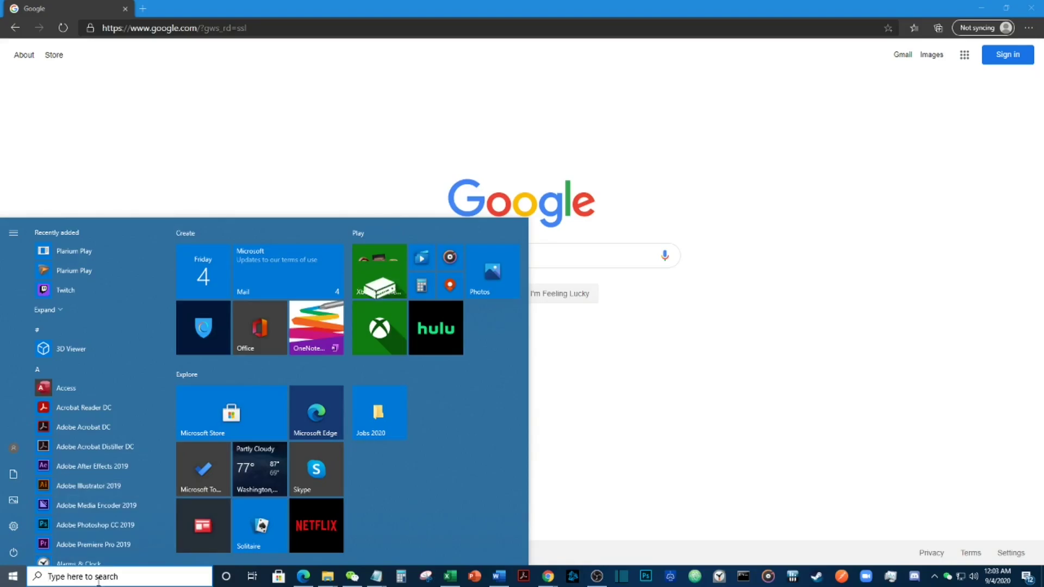
left_click(102, 576)
type("region")
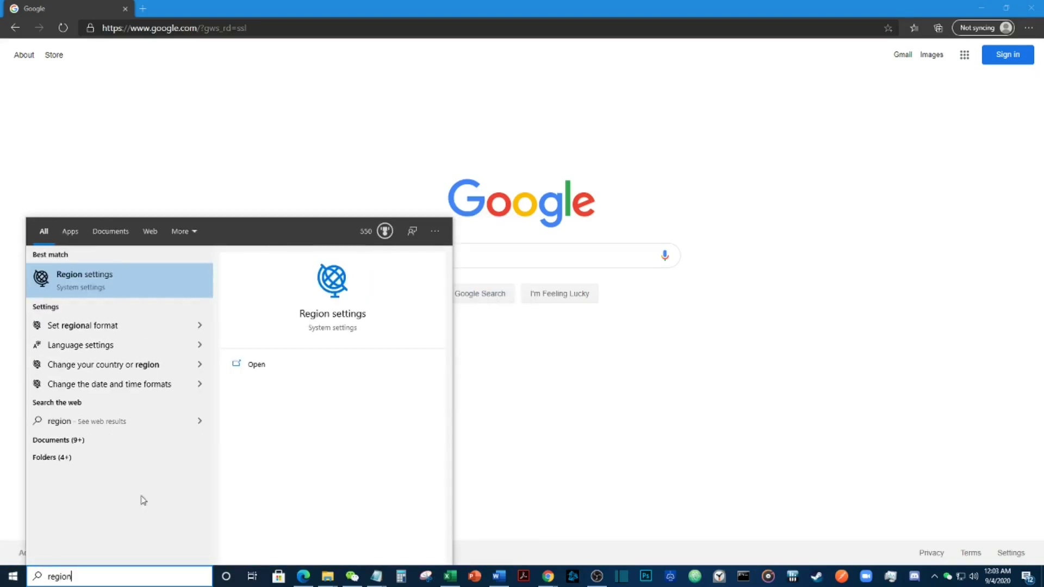
left_click(166, 279)
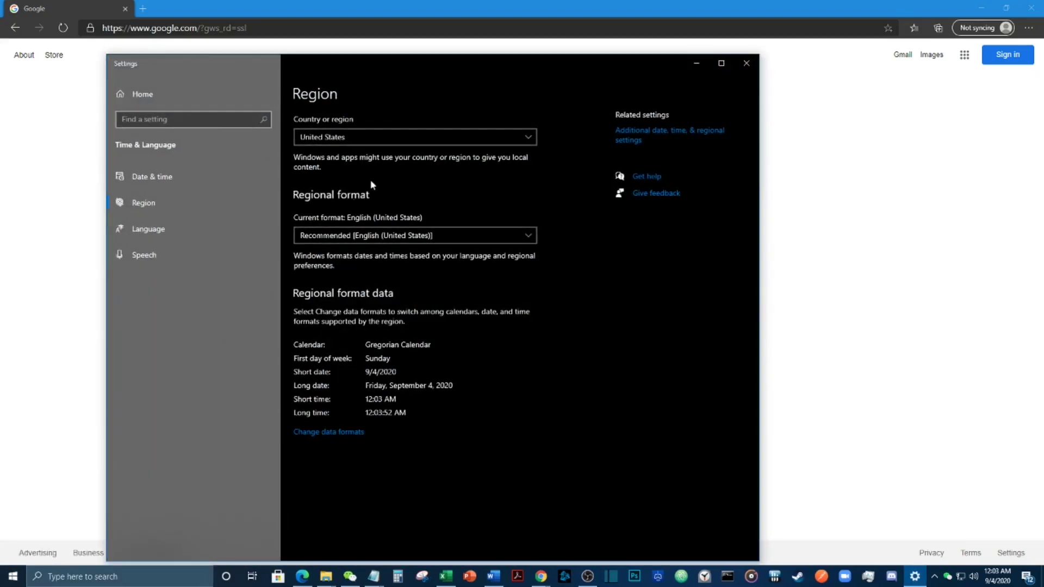
On the Language page, add Chinese (Simplified, China) as a preferred language and continue to its features
left_click(178, 229)
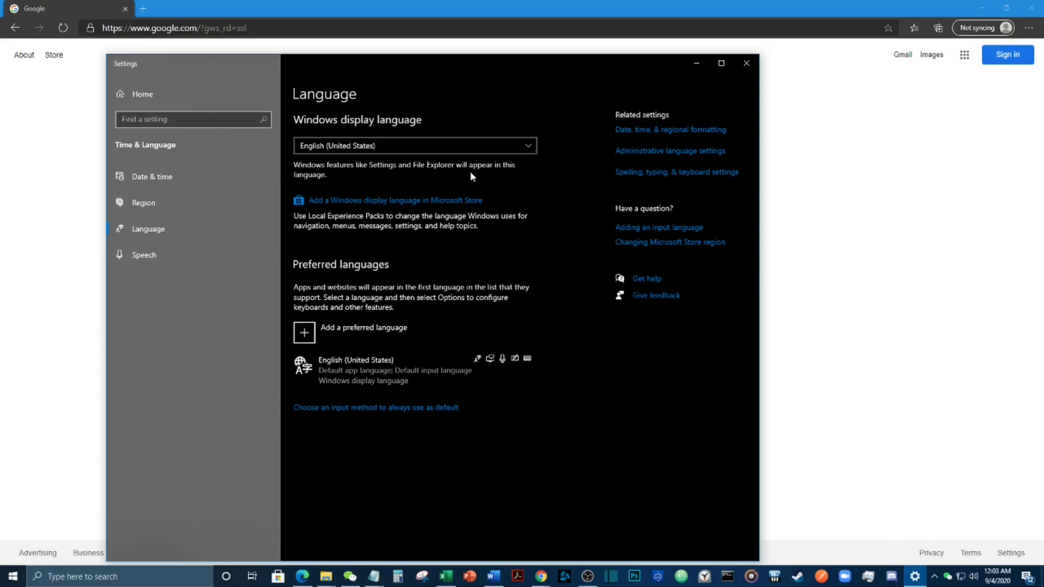
left_click(429, 330)
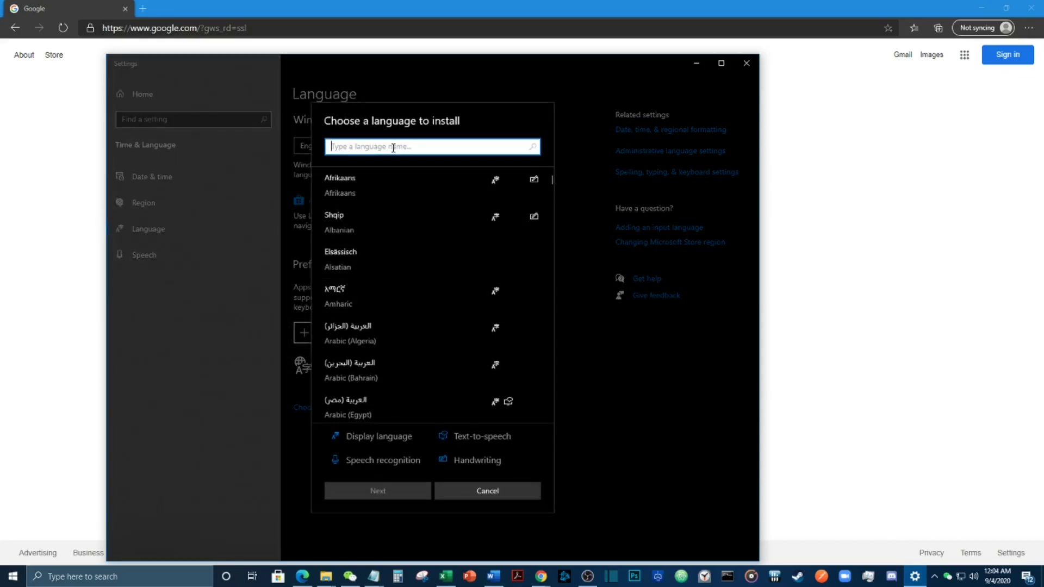
type("chinese")
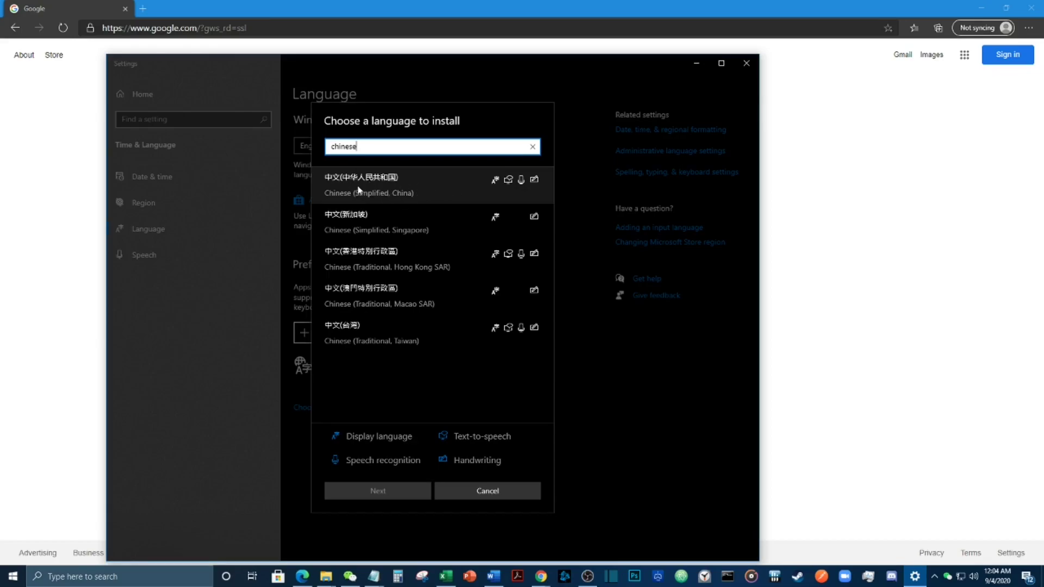
left_click(445, 189)
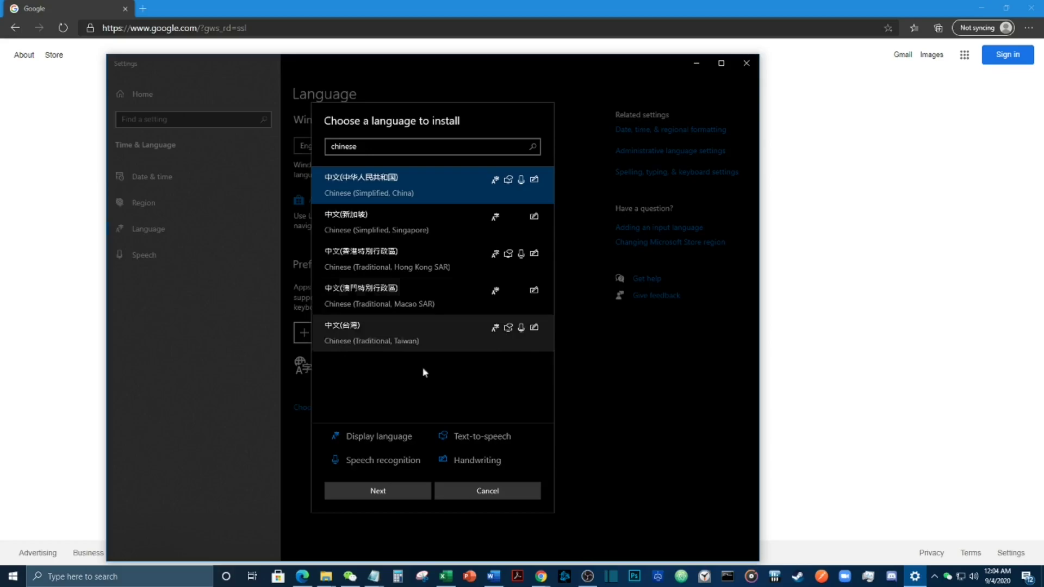
left_click(377, 491)
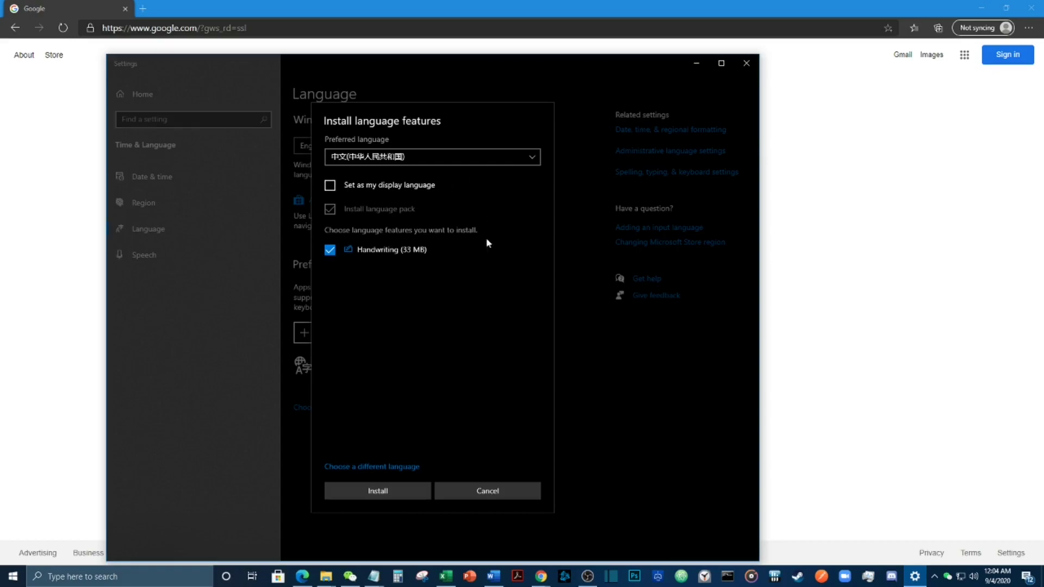
Leave out Handwriting (33 MB) and install the Chinese (Simplified, China) language pack
left_click(337, 250)
left_click(331, 252)
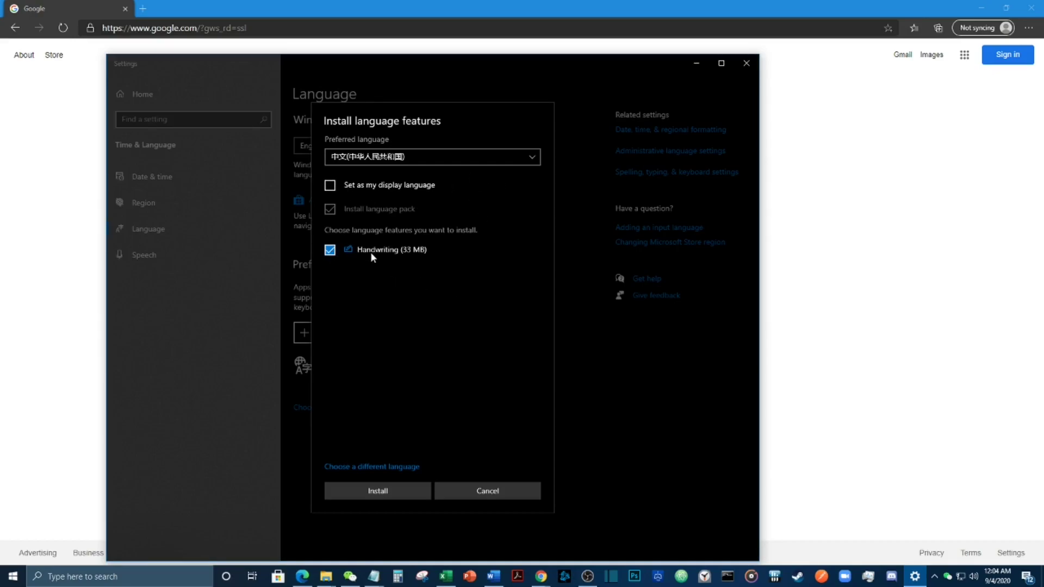
left_click(331, 251)
left_click(390, 491)
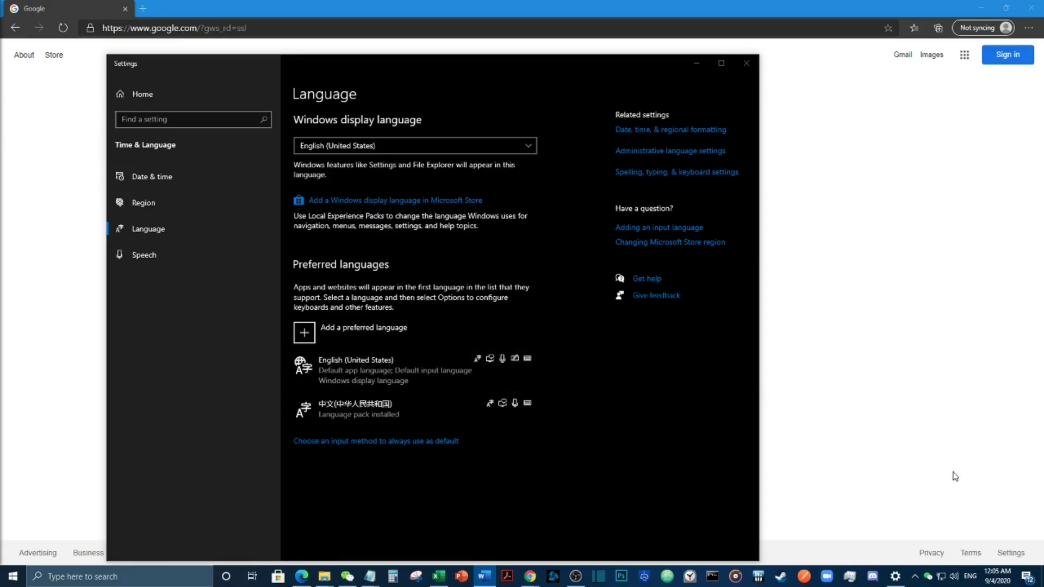
Confirm Microsoft Pinyin appears in the tray input list, then close the Settings window
left_click(970, 577)
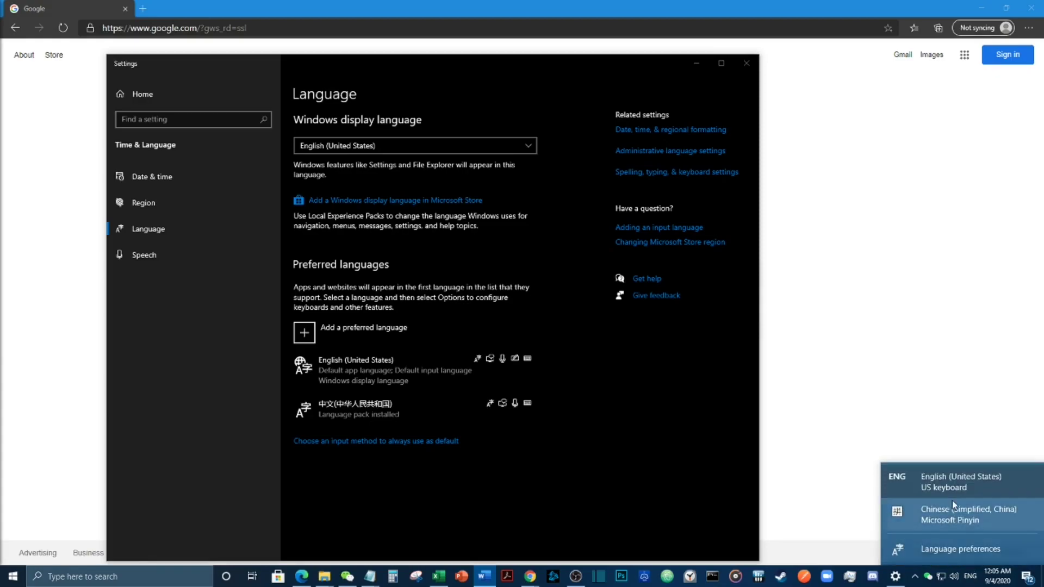
left_click(972, 580)
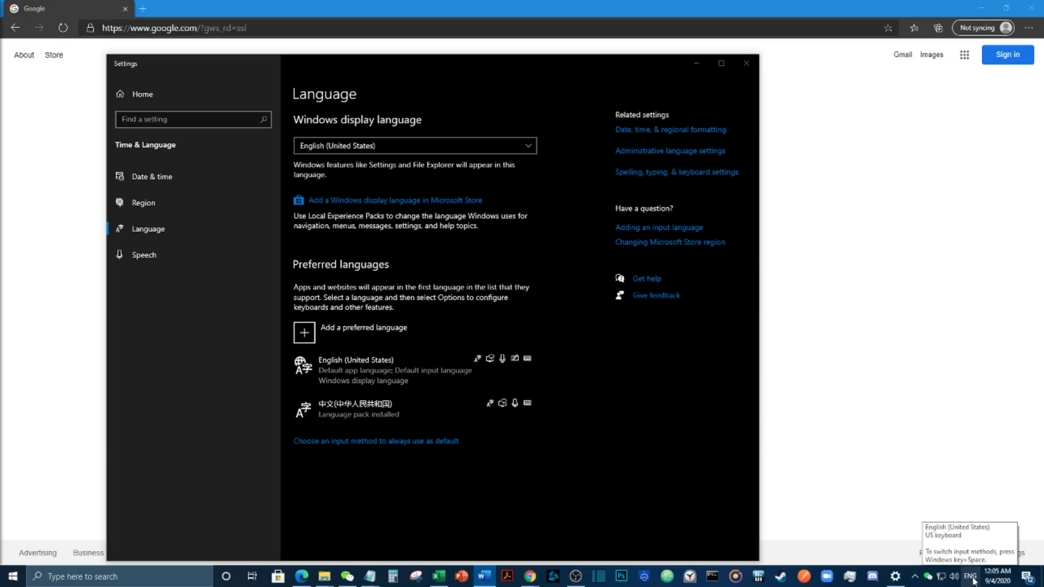
left_click(972, 579)
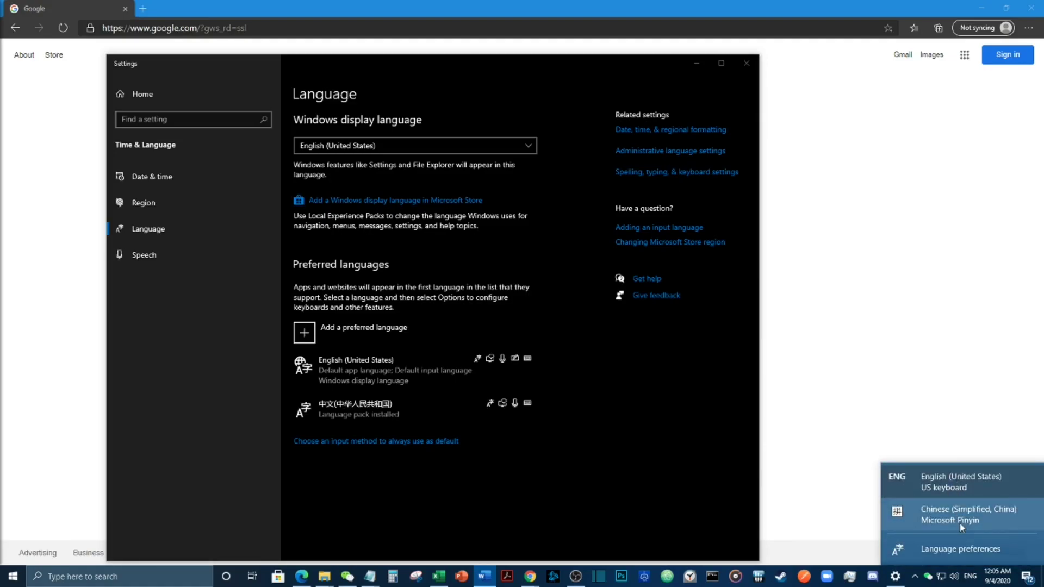
left_click(957, 548)
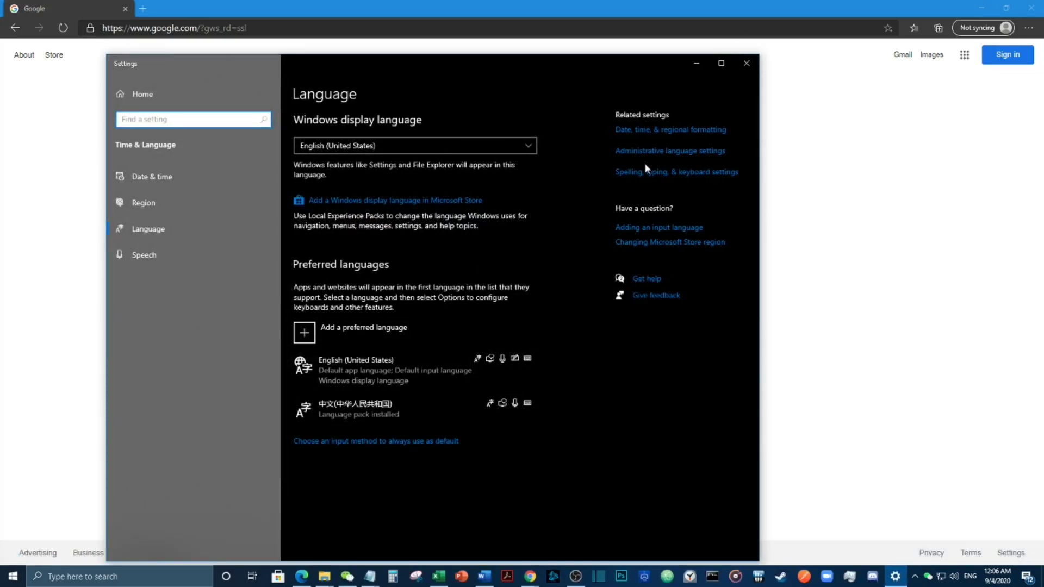
left_click(747, 63)
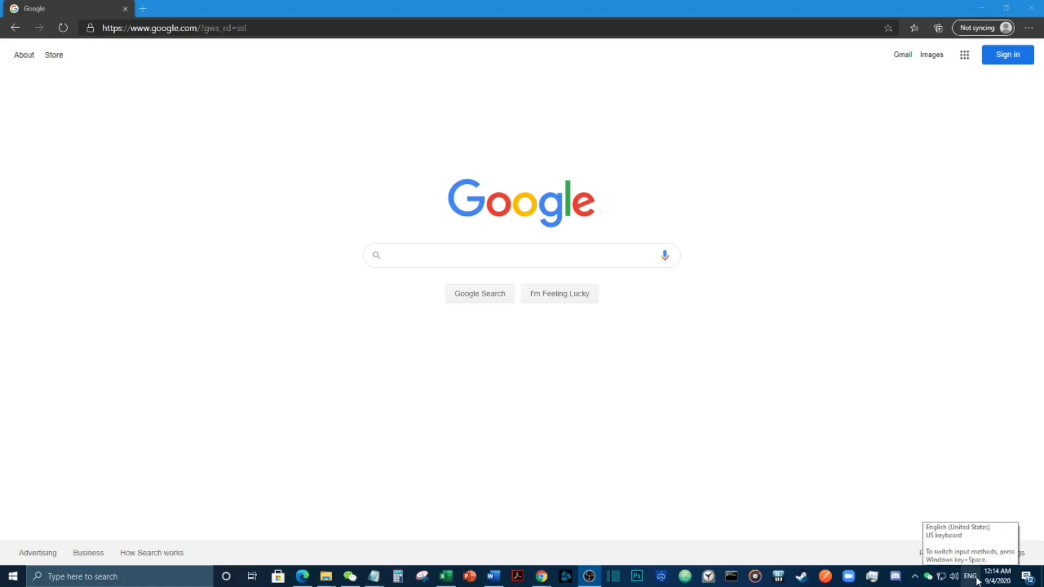
Switch input to Chinese (Simplified, China) Microsoft Pinyin in Chinese mode and display the installed input methods
left_click(973, 577)
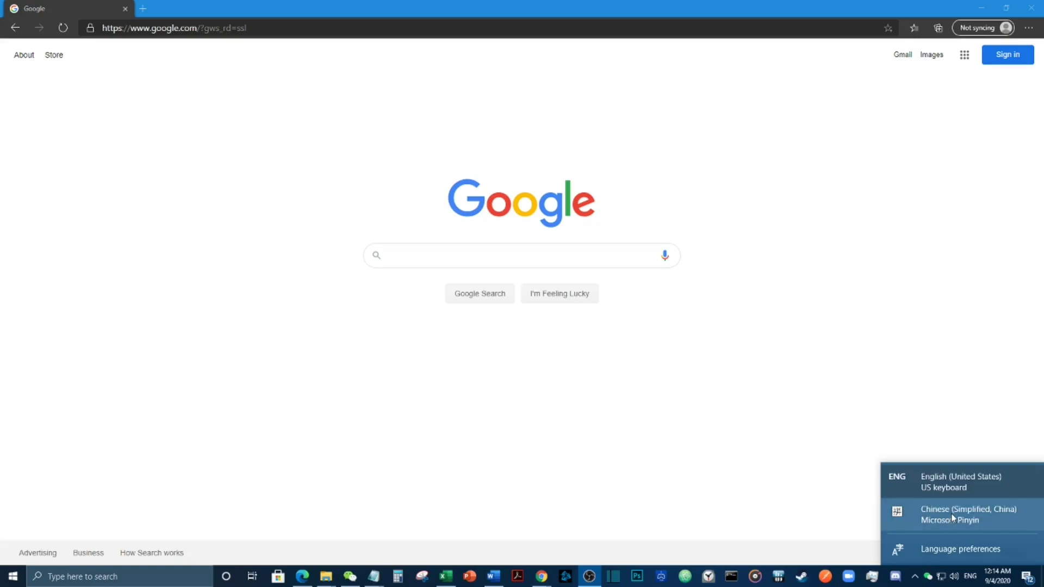
left_click(951, 513)
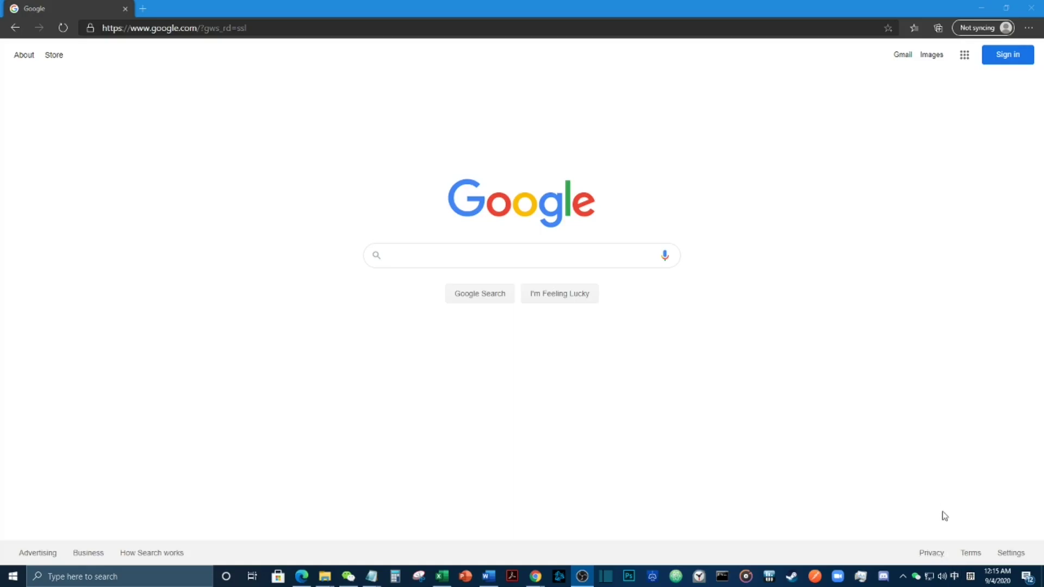
left_click(956, 582)
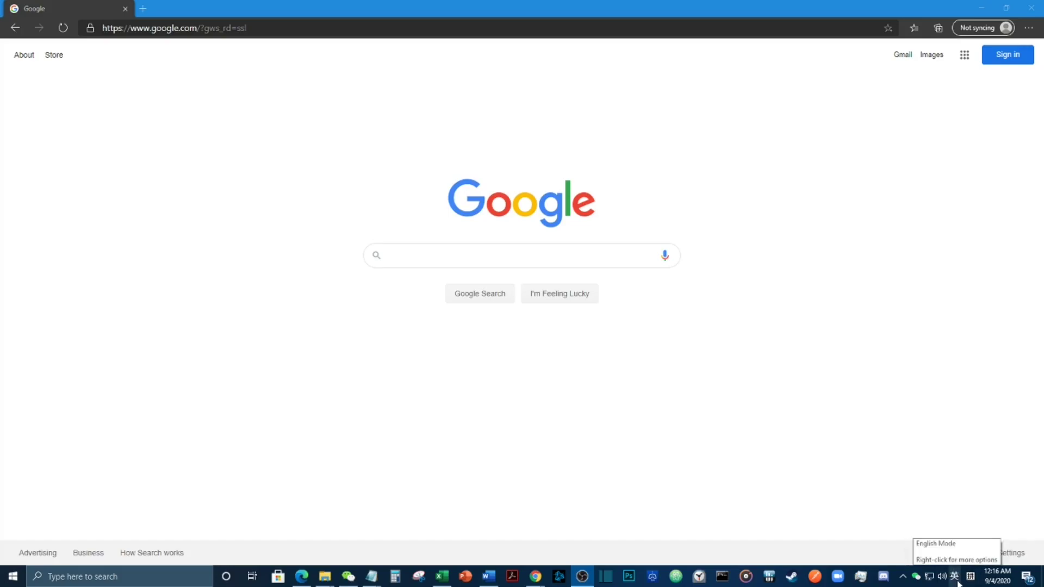
left_click(956, 582)
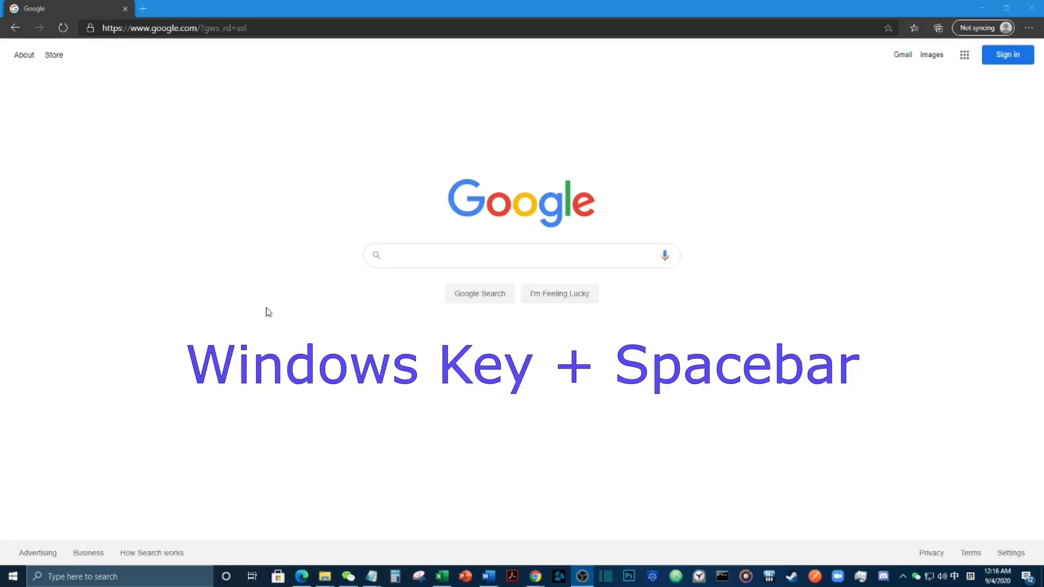
key("super+space")
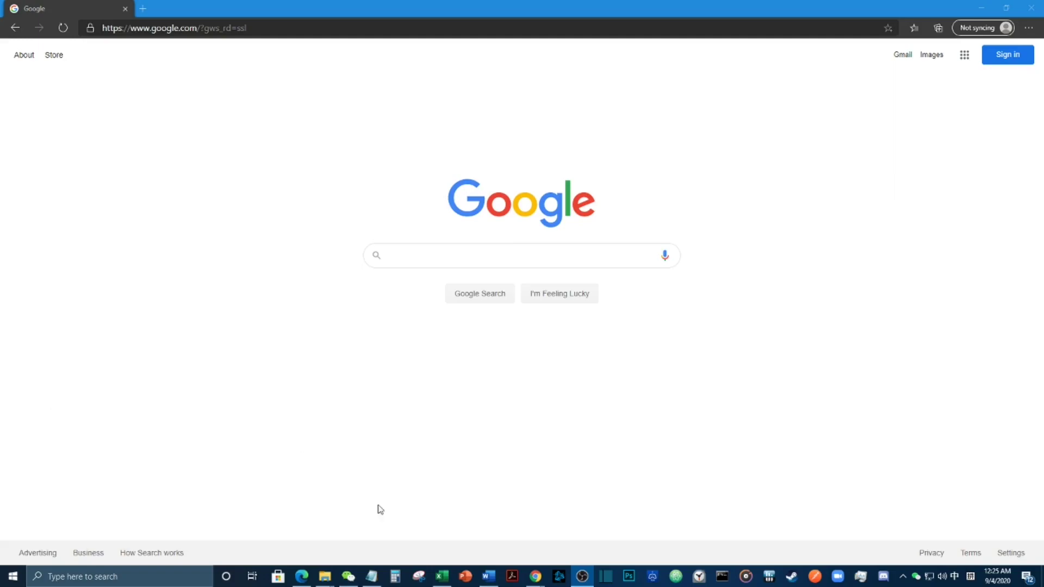
In a new Notepad document, type nihao and pick the 你好 candidate
left_click(373, 578)
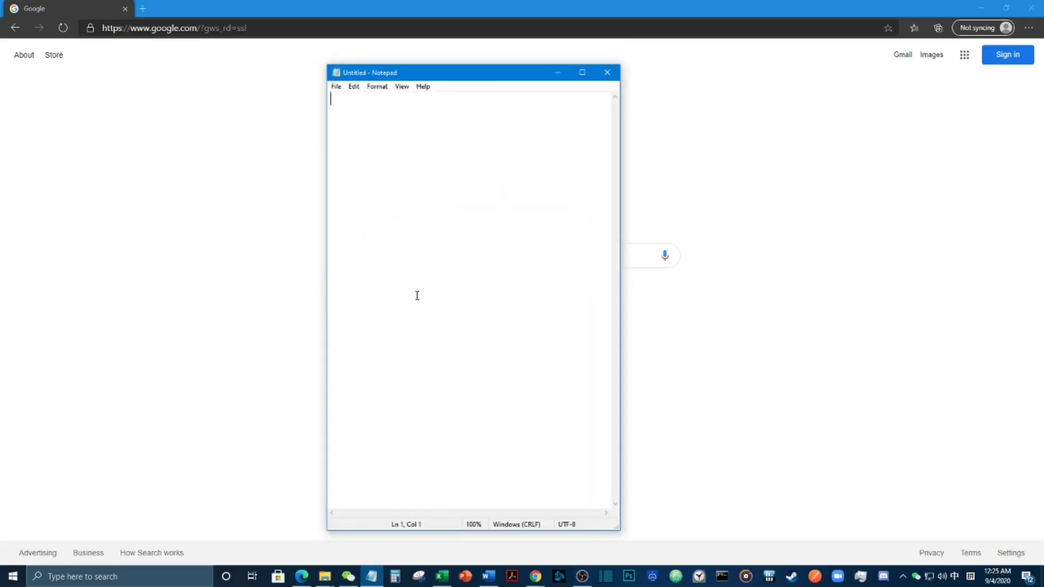
type("nihao")
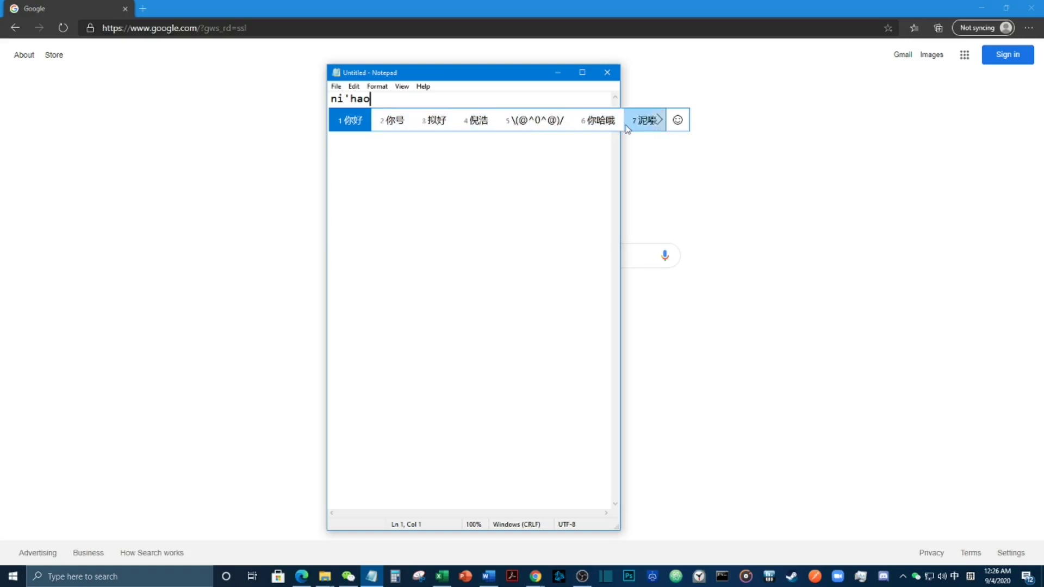
left_click(346, 121)
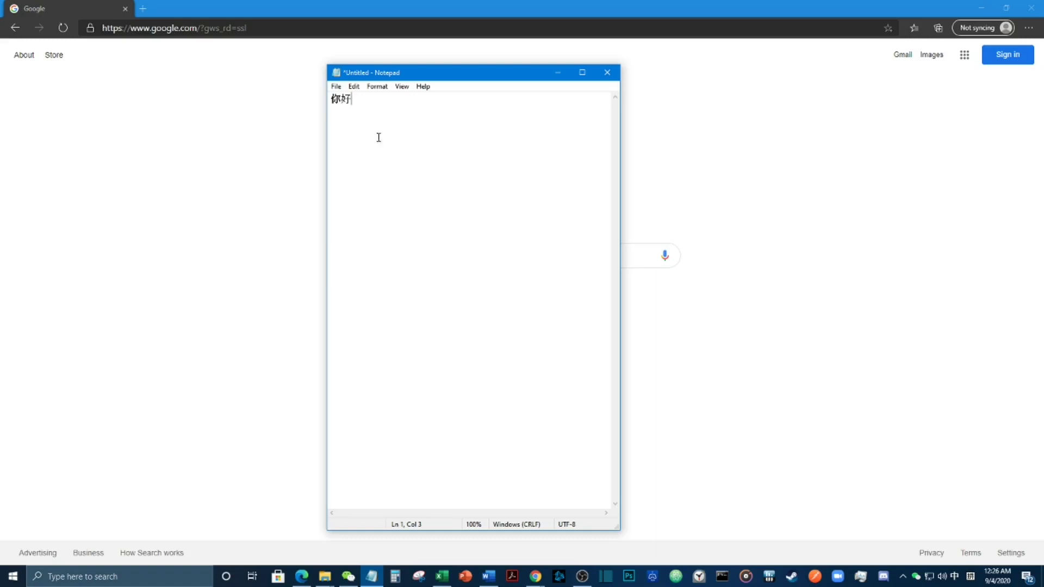
Add 你好 on line 2 by typing nh, then switch Pinyin to English mode
key("alt+Tab")
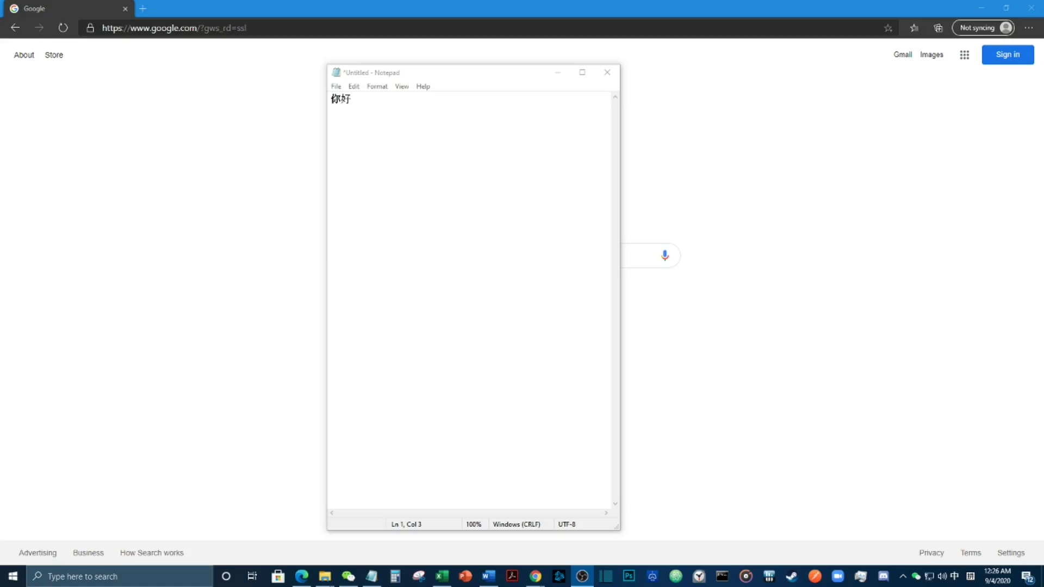
left_click(385, 111)
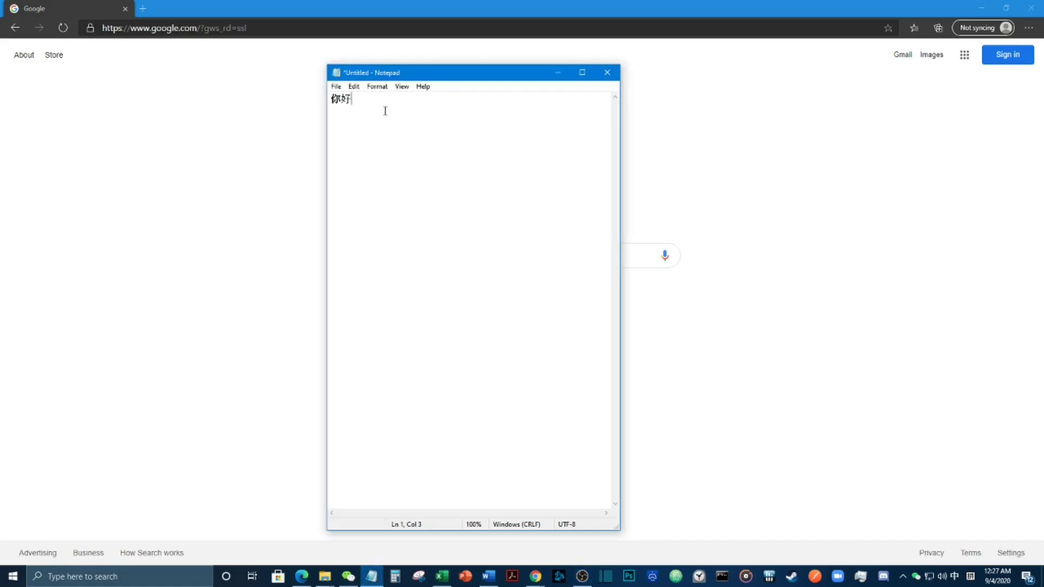
key("Return")
type("nh")
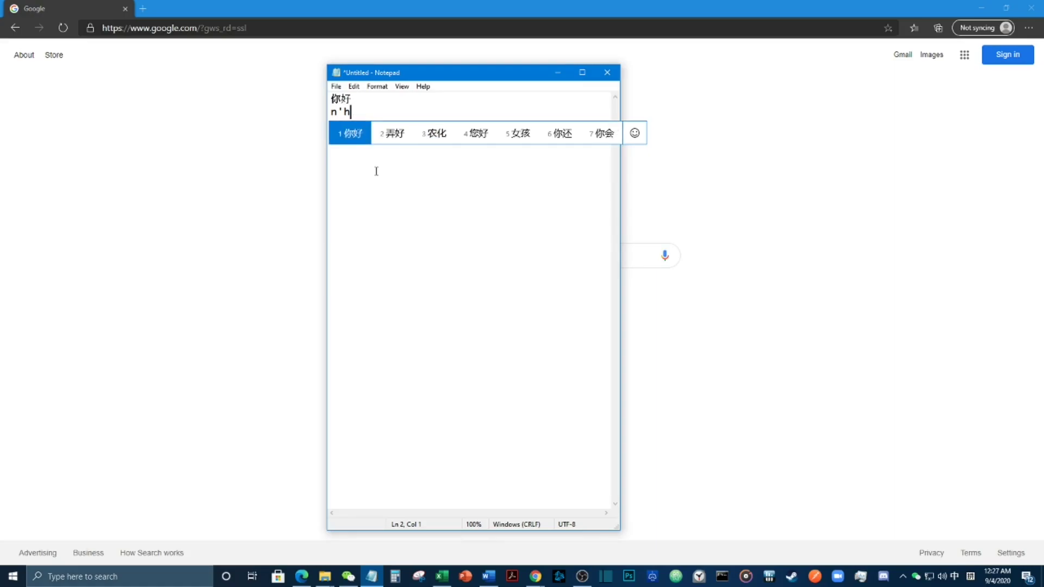
key("space")
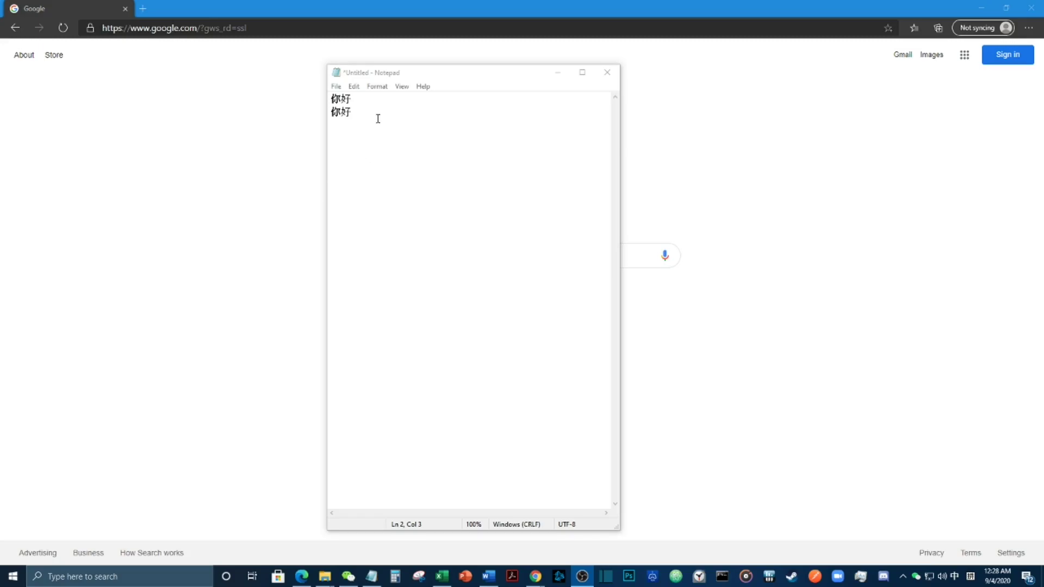
left_click(953, 578)
left_click(368, 132)
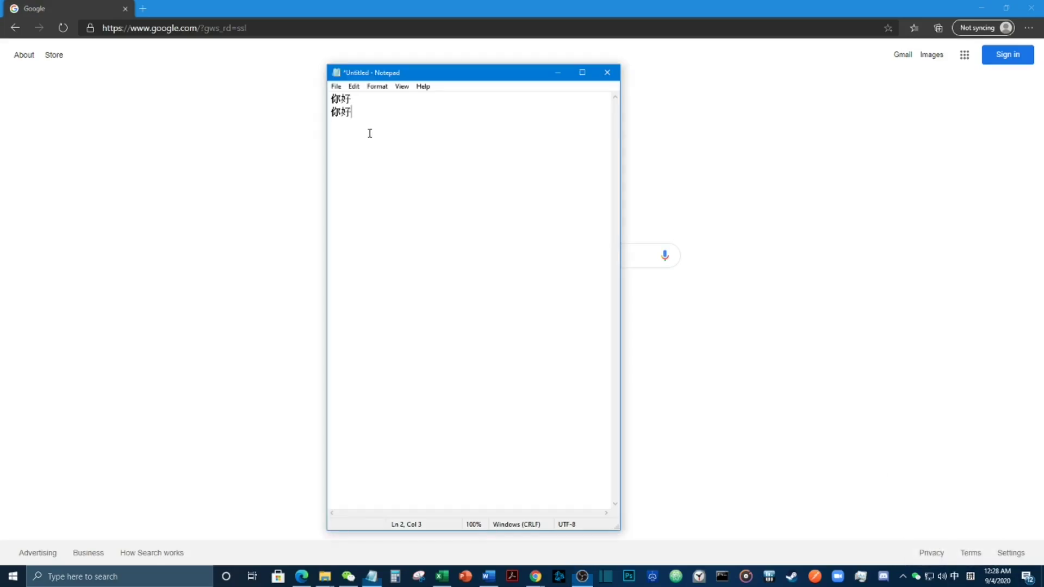
Start line 3 and enter 阿萨大大是 with Pinyin in Chinese mode
key("Return")
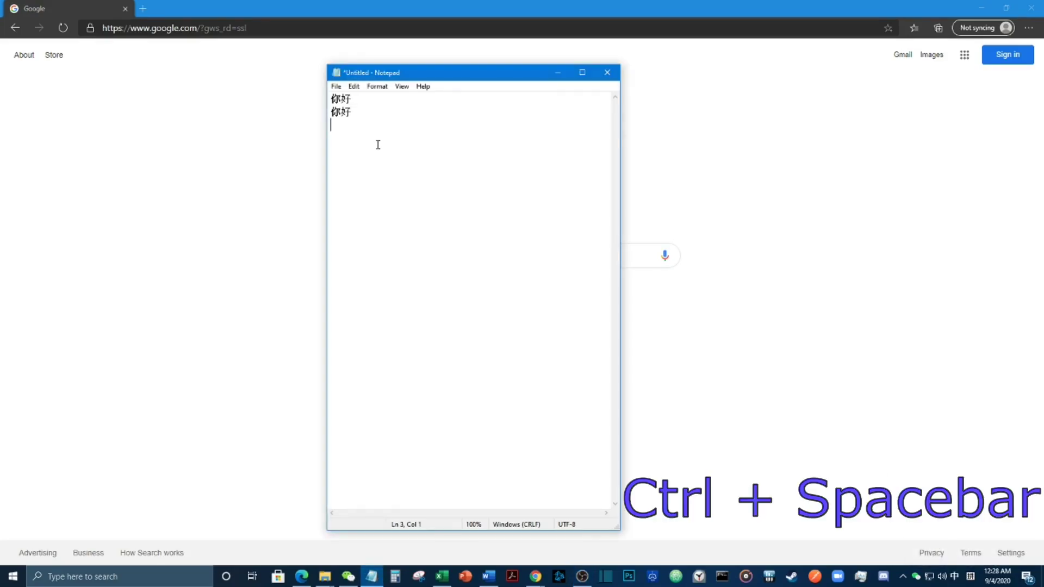
key("ctrl+space")
key("ctrl+space")
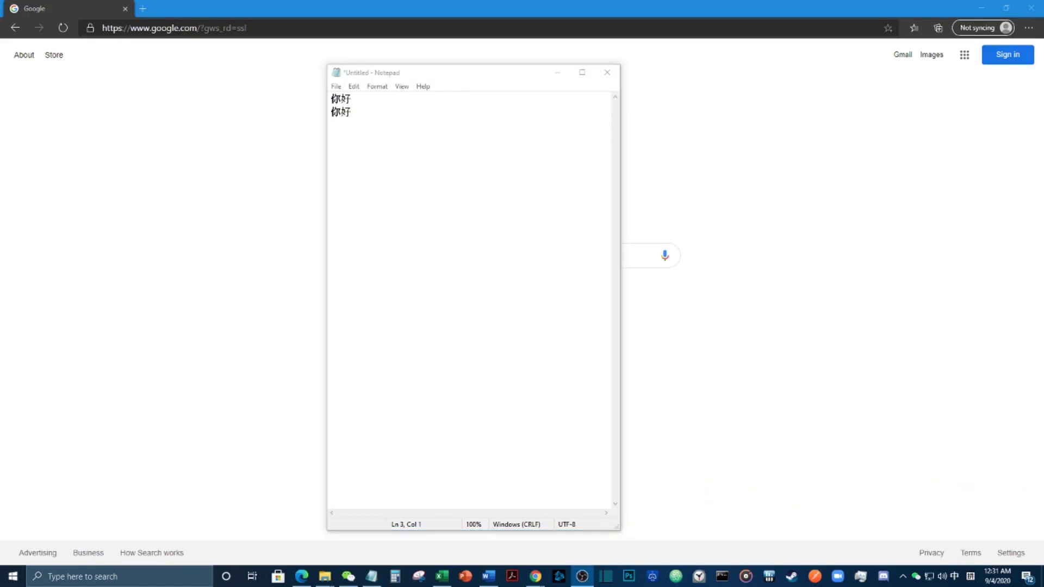
left_click(401, 140)
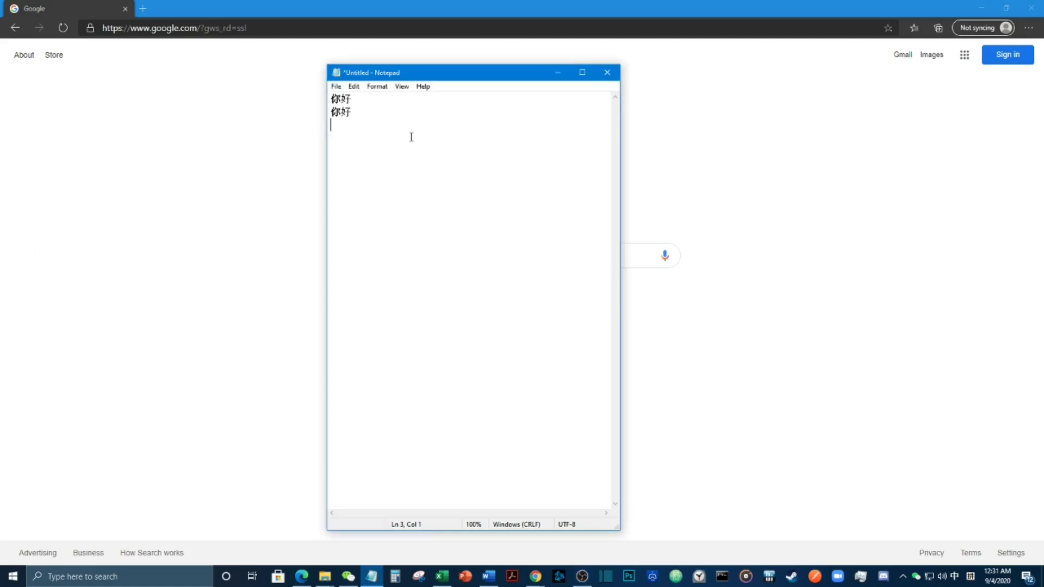
key("ctrl+space")
type("asdasdasdasdads")
key("space")
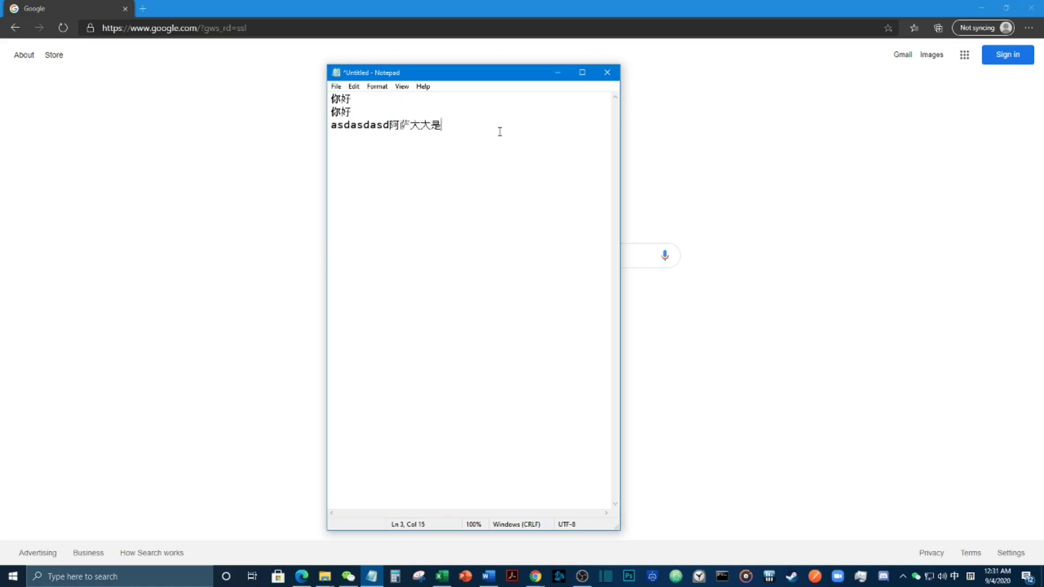
left_click_drag(475, 126, 388, 125)
left_click(453, 124)
Add Latin text asdasdasd, switch the input language to English, and type asdasdasdasdasdasd
type("asdasdasd")
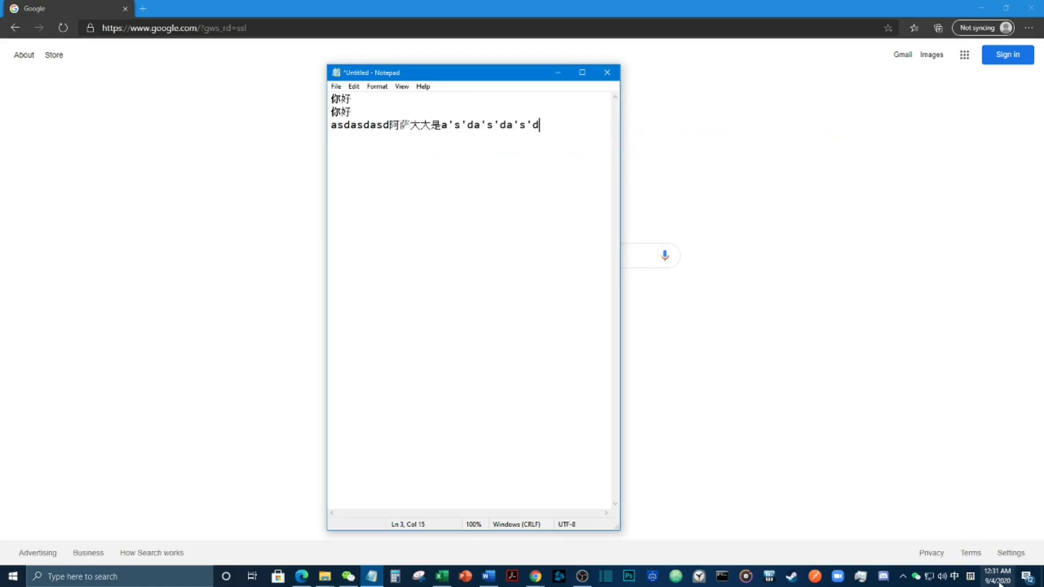
key("super+space")
type("asdas")
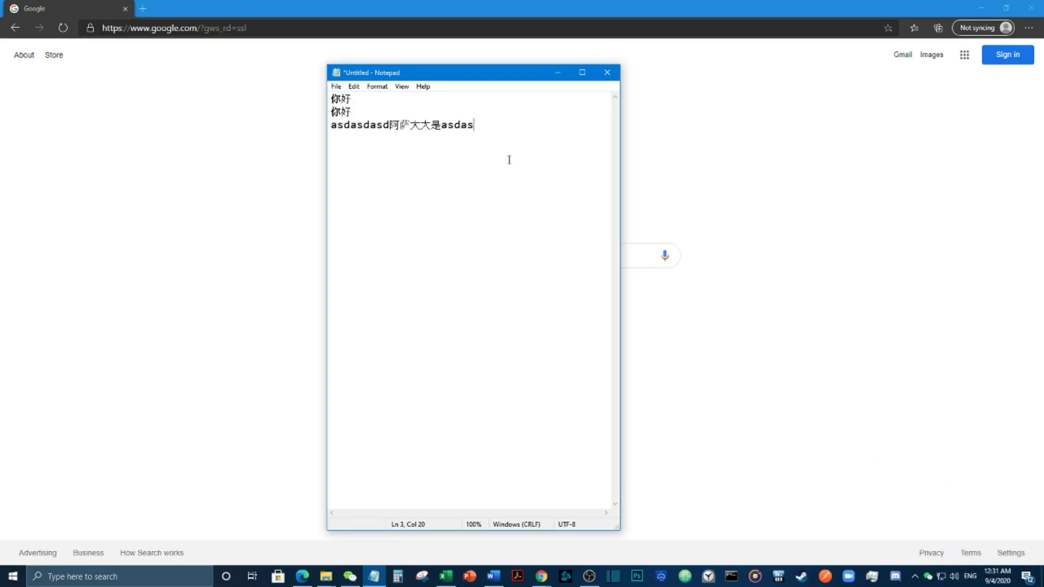
type("dasdasdasdasd")
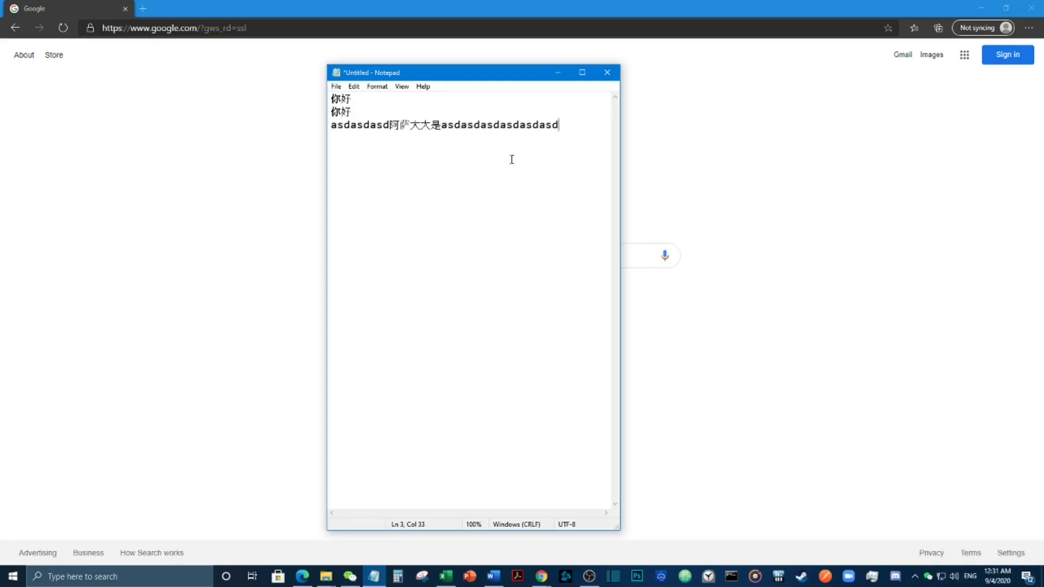